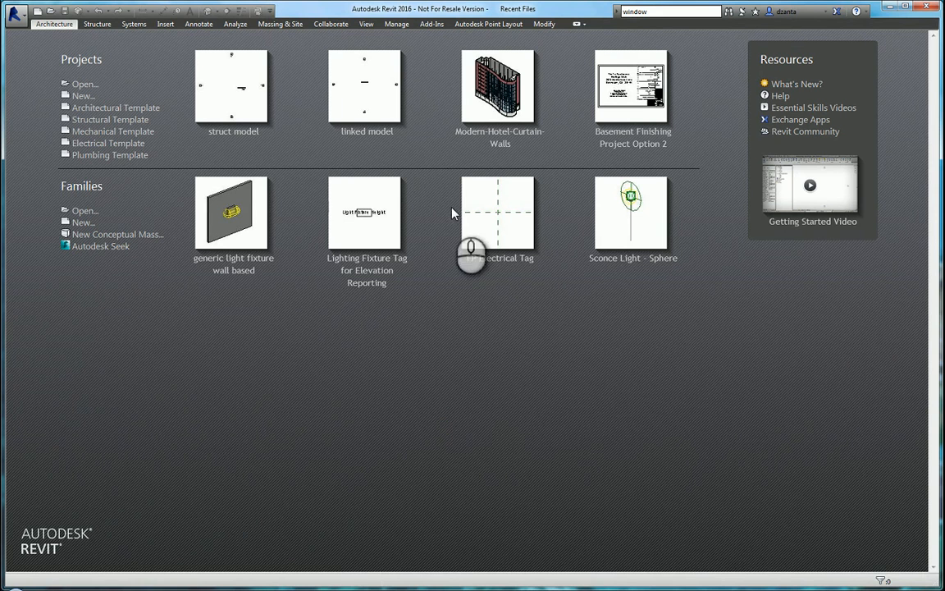
Step: Open the linked model project, edit its wall-based light fixture family, and display the family's Placement Side elevation
left_click(383, 85)
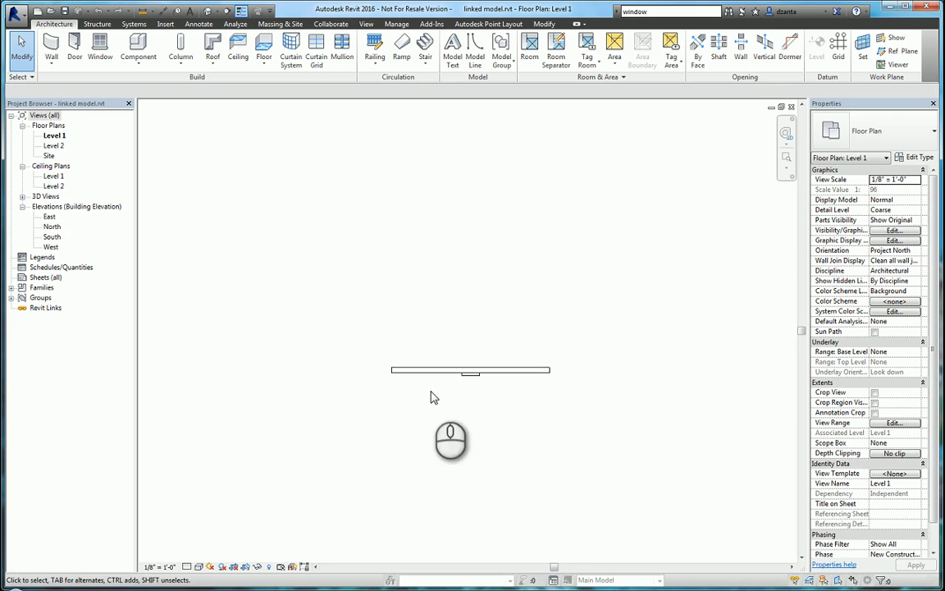
left_click(471, 380)
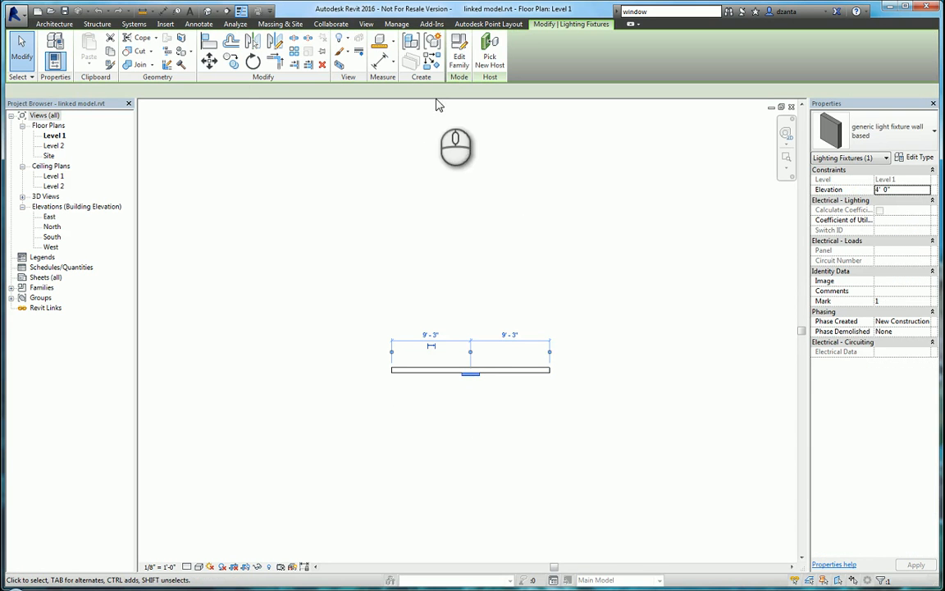
left_click(459, 51)
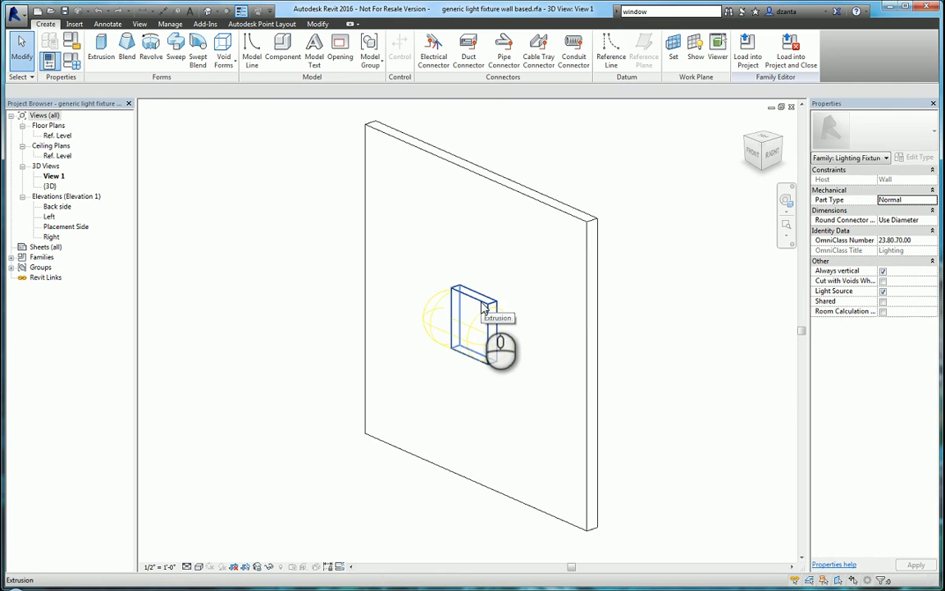
double_click(54, 227)
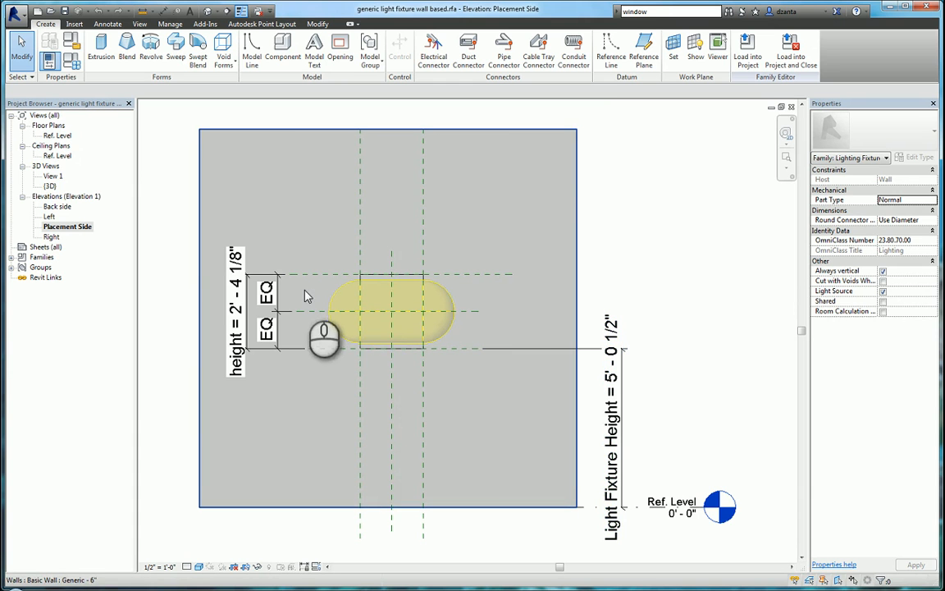
Step: Check the Light Fixture Height dimension label in the elevation and open that parameter's properties from the family types
left_click(614, 422)
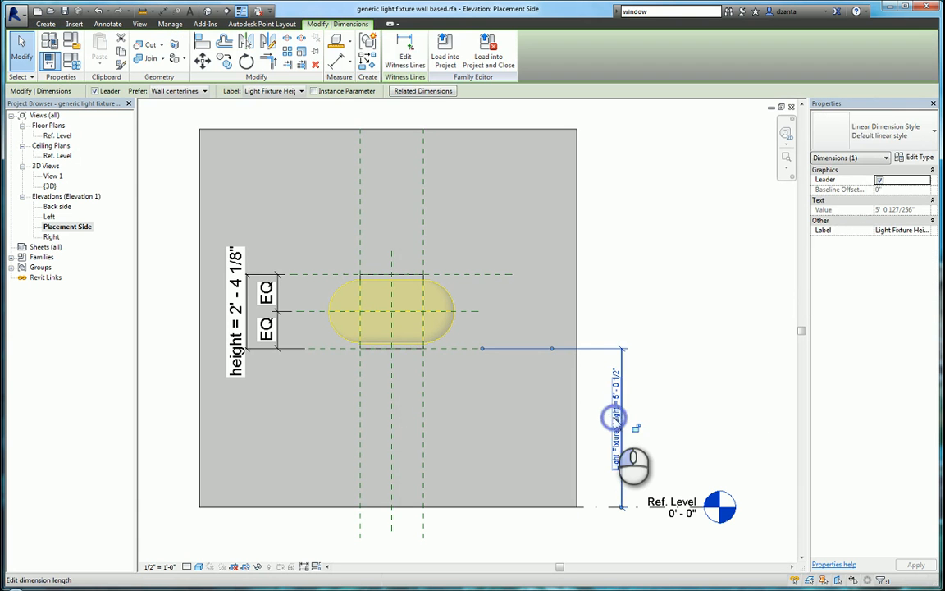
left_click(622, 233)
left_click(69, 57)
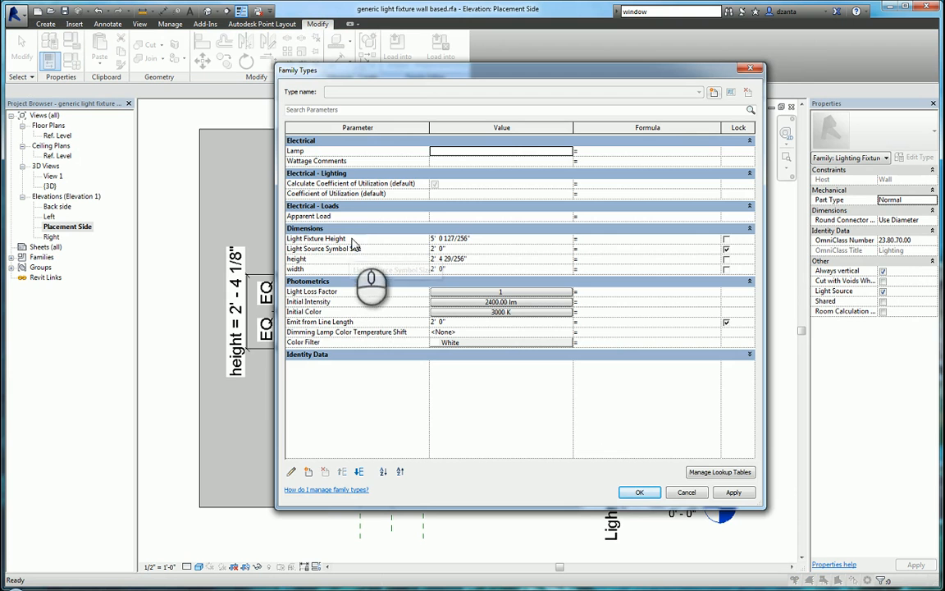
left_click(318, 238)
left_click(291, 472)
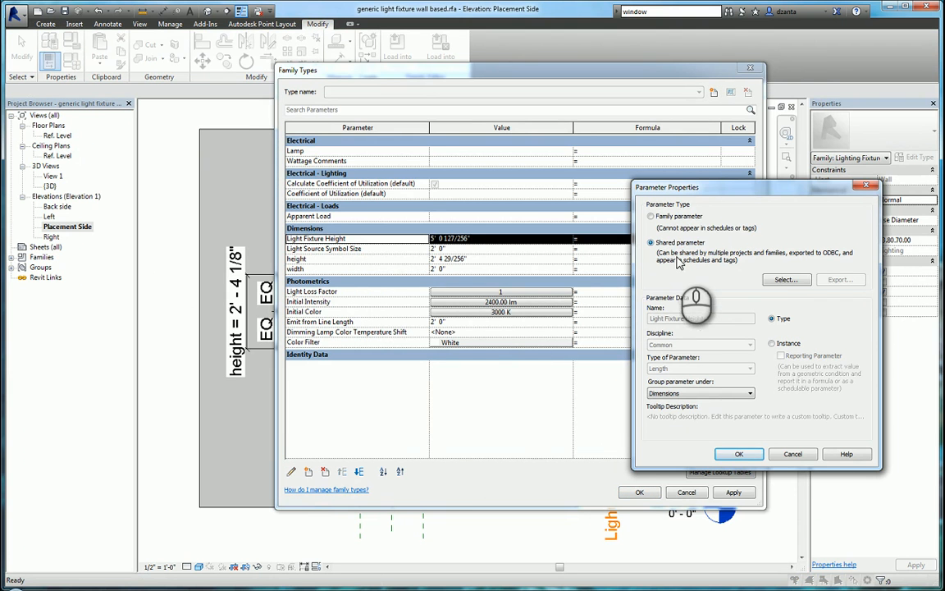
Step: Look up the Light Fixture Height parameter in the Lighting group of the shared parameters
left_click(786, 281)
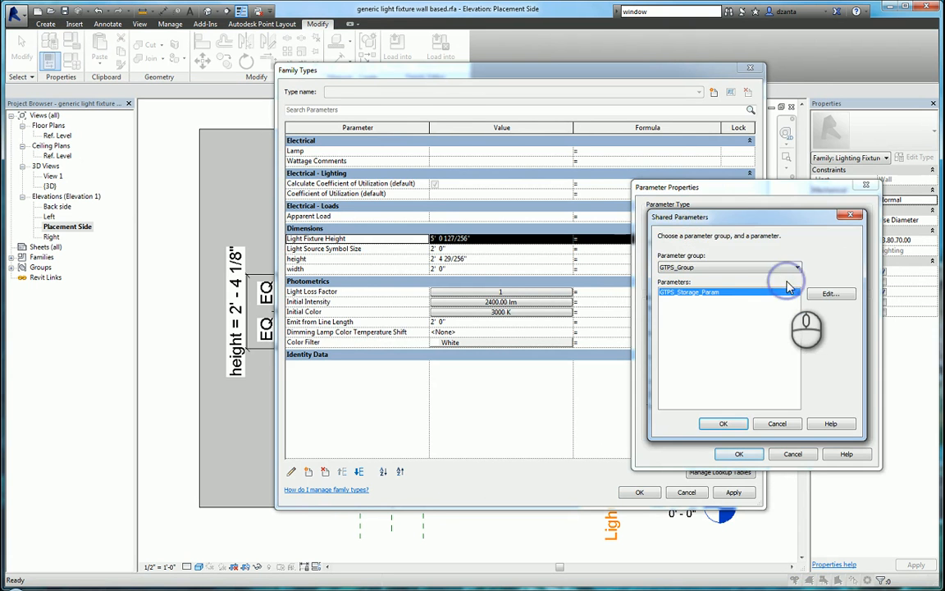
left_click_drag(746, 212, 473, 155)
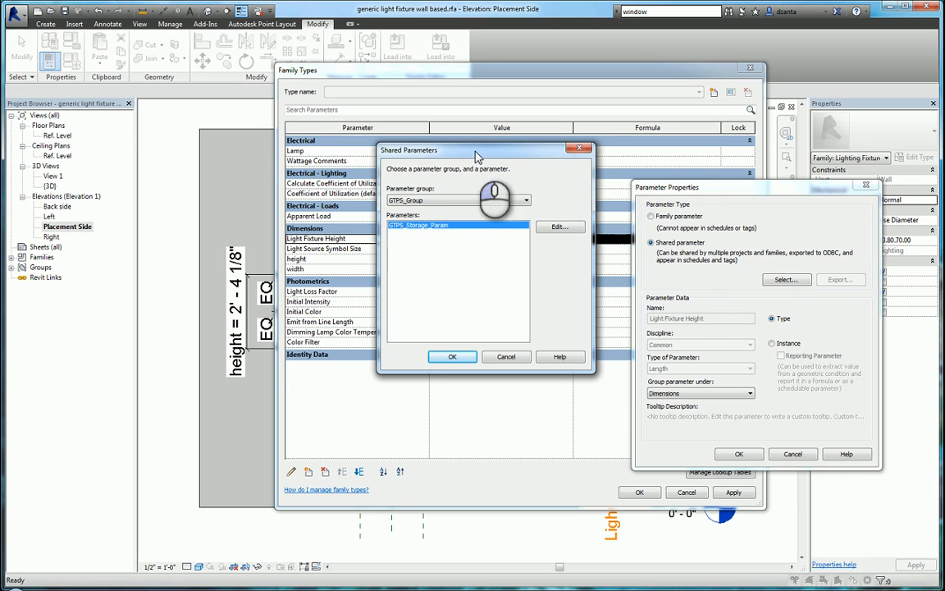
left_click(459, 203)
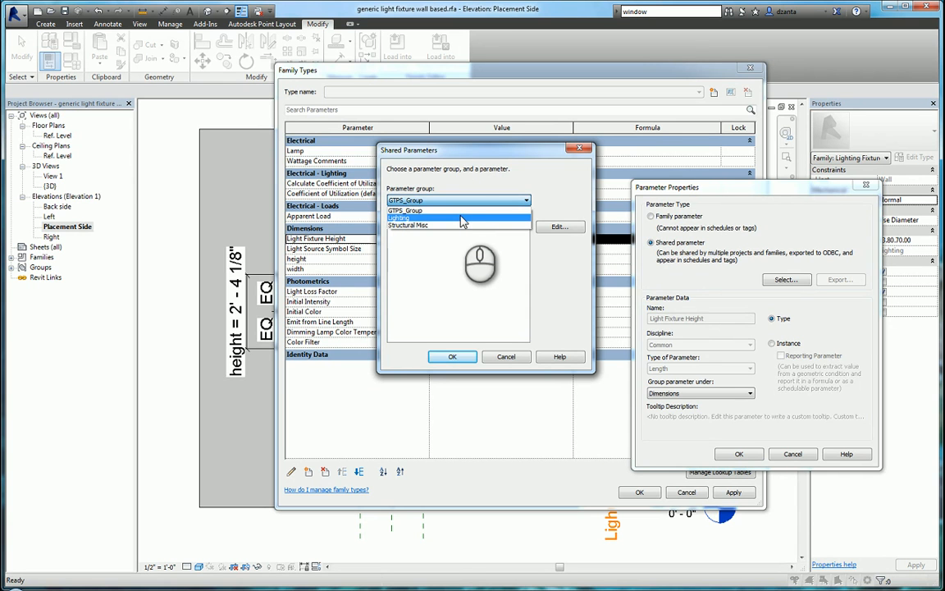
left_click(462, 218)
left_click(426, 225)
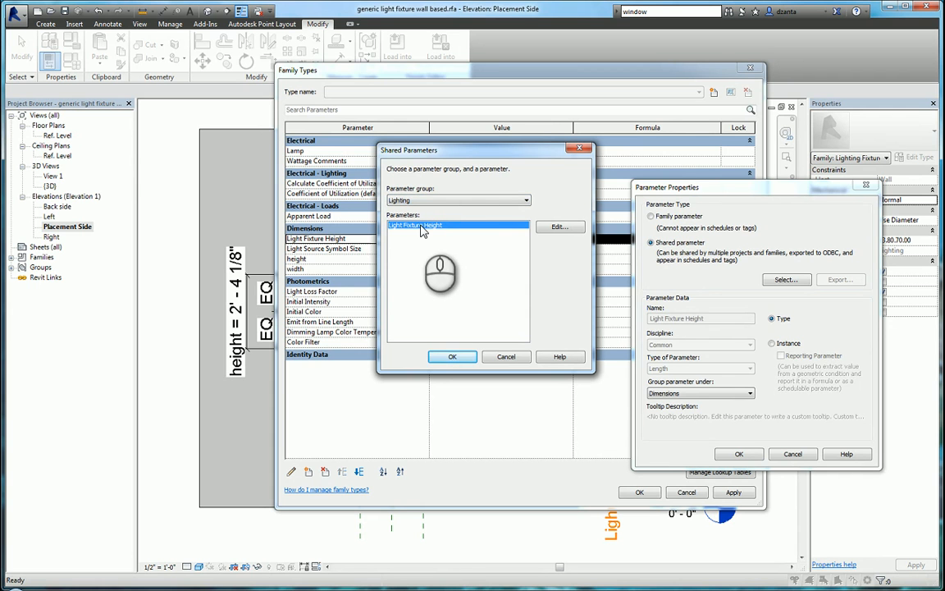
Step: Examine the discipline and type of Light Fixture Height in the shared parameter file's Lighting group, and close the parameter dialogs without changes
left_click(559, 226)
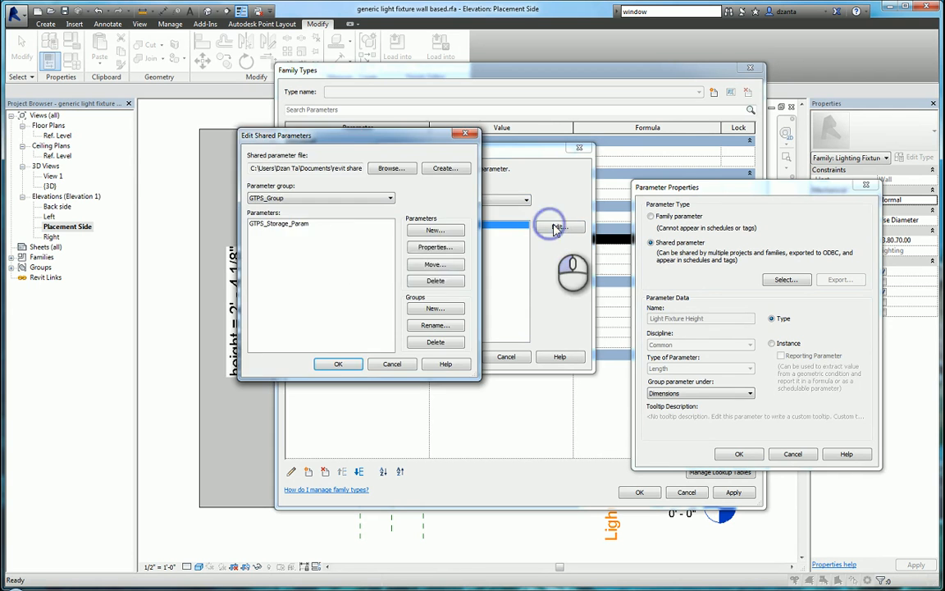
left_click(326, 198)
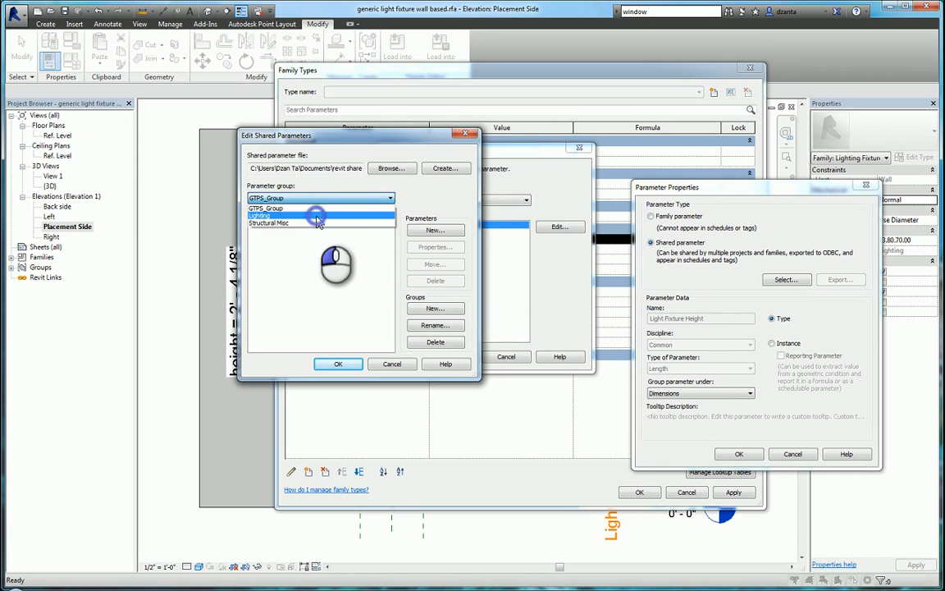
left_click(310, 211)
left_click(295, 223)
left_click(434, 247)
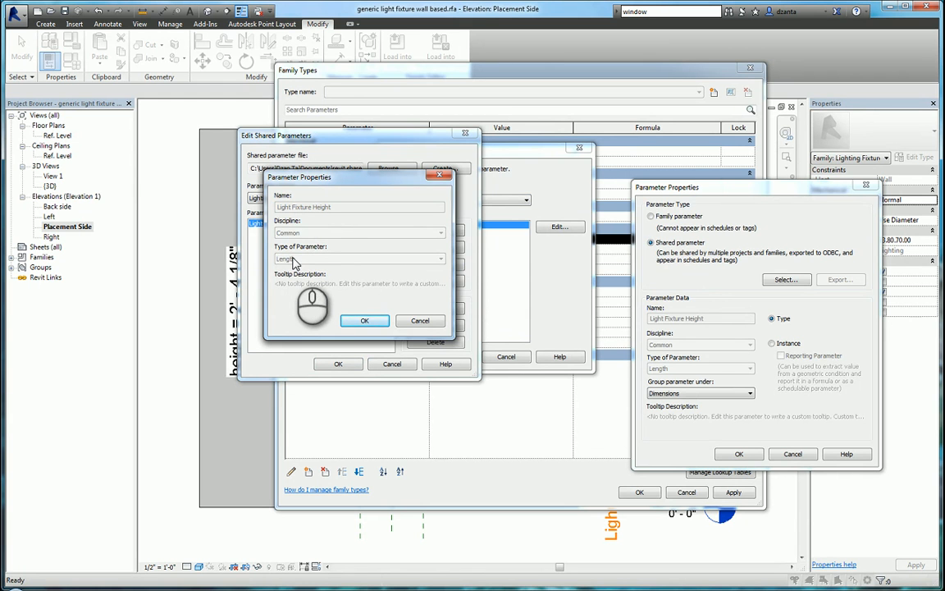
left_click(420, 320)
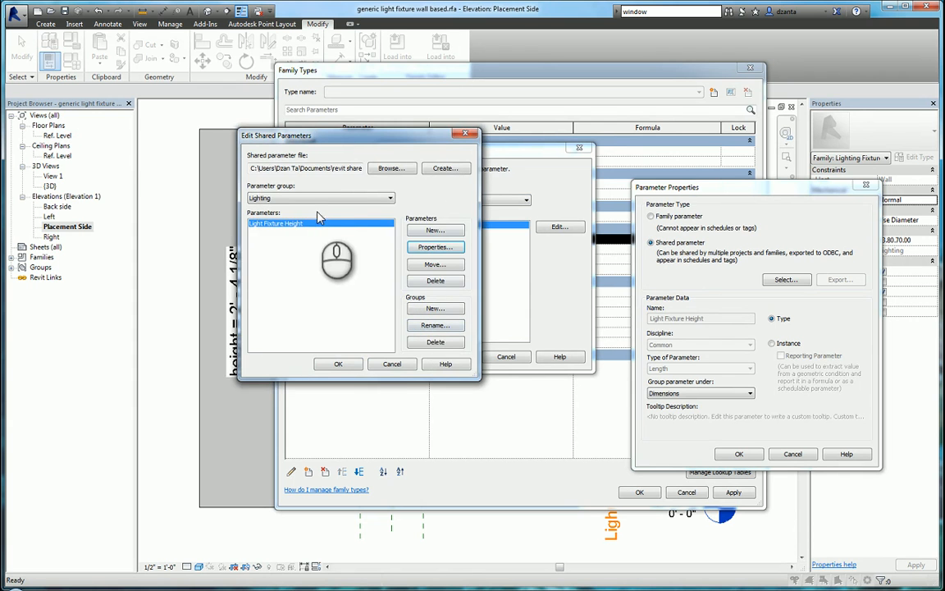
left_click(393, 363)
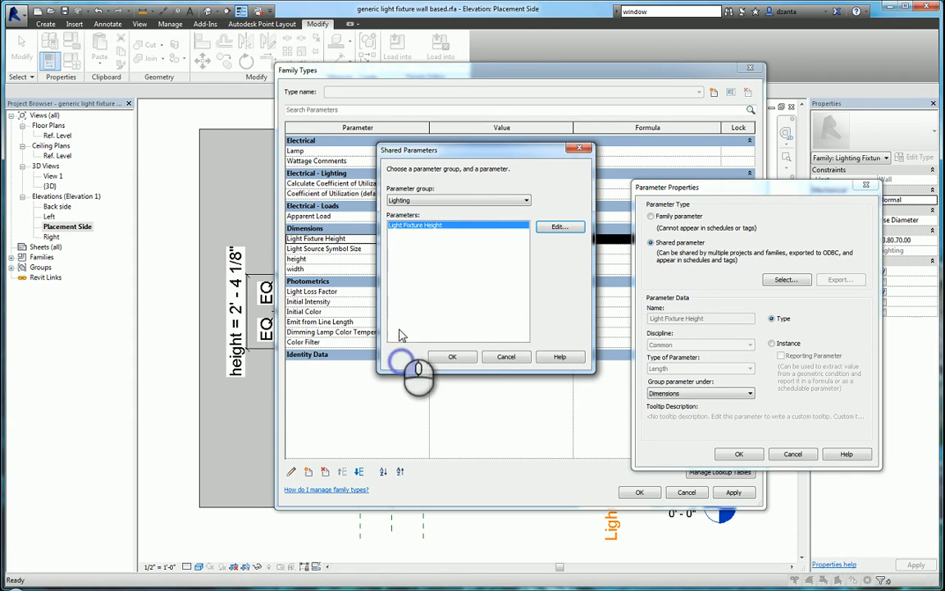
left_click(506, 358)
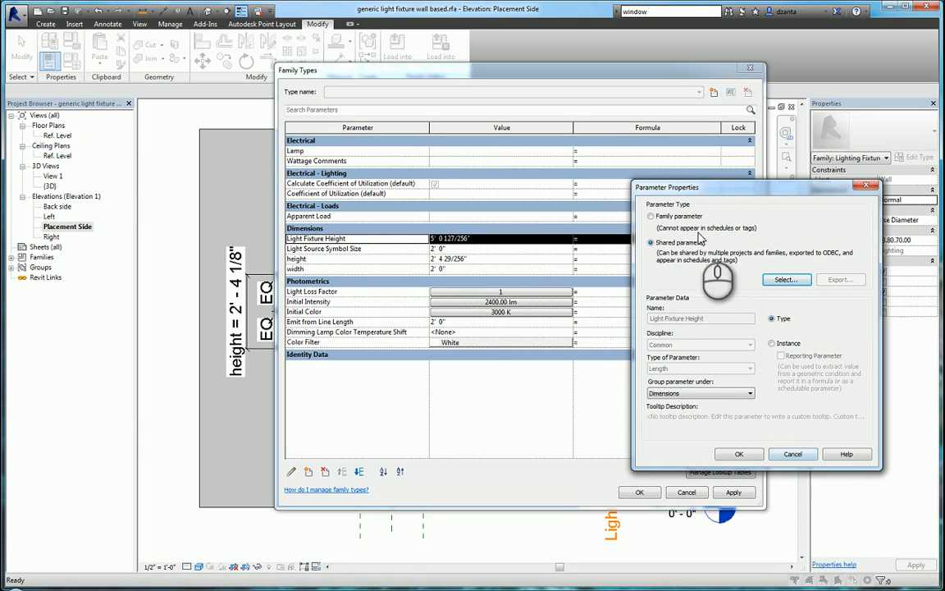
left_click(792, 454)
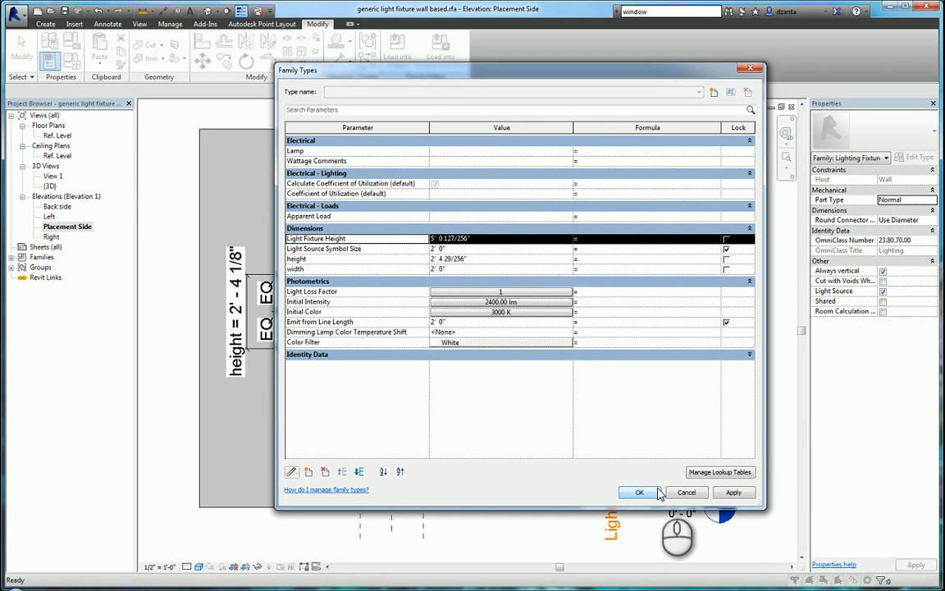
key("Return")
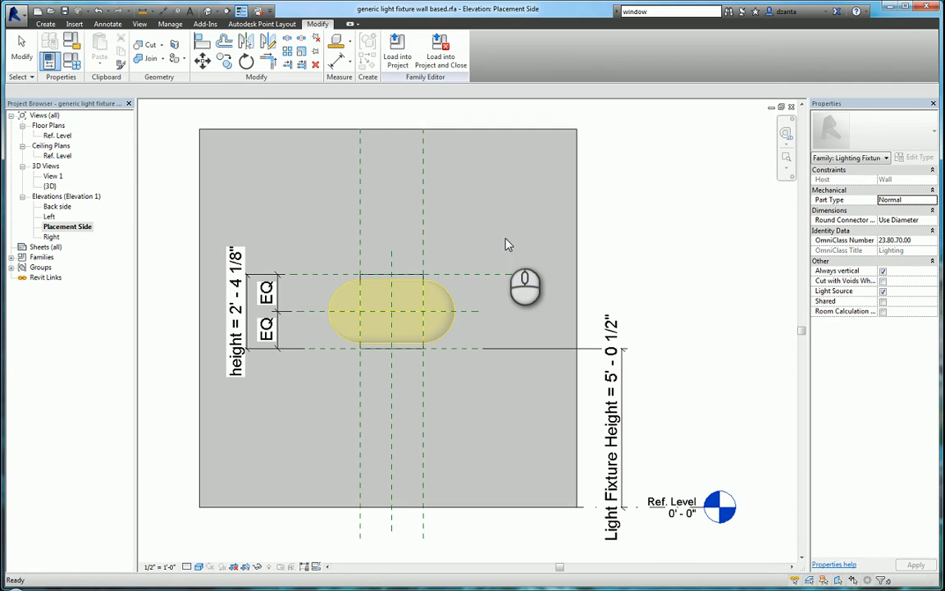
Step: Set the family's Light Fixture Height to 6' 0" and apply it
left_click(74, 64)
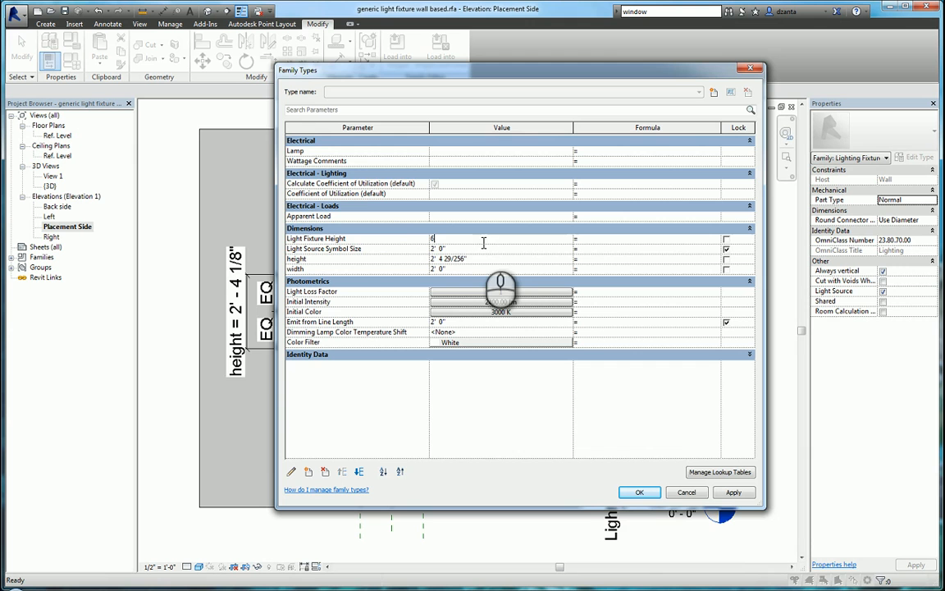
left_click(733, 491)
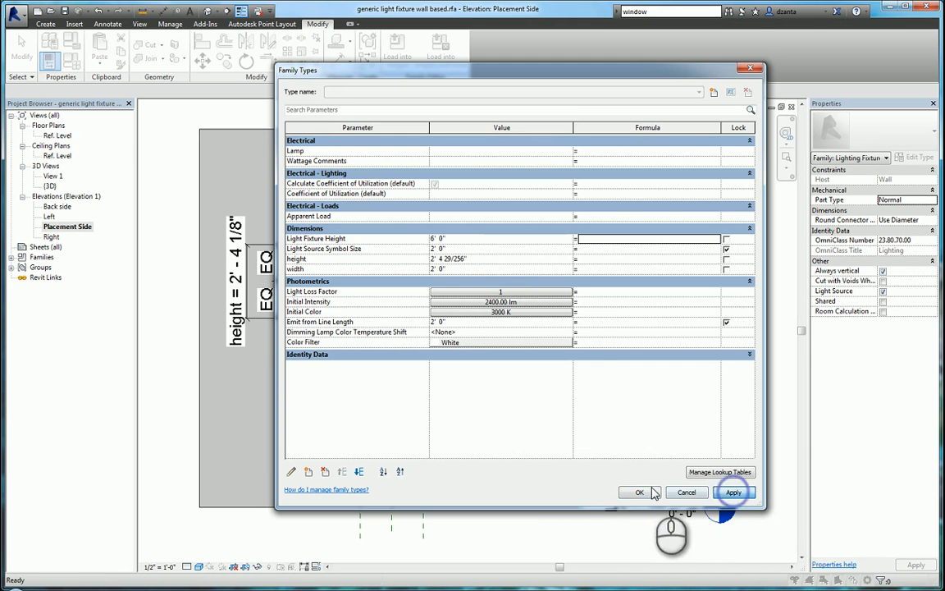
left_click(640, 491)
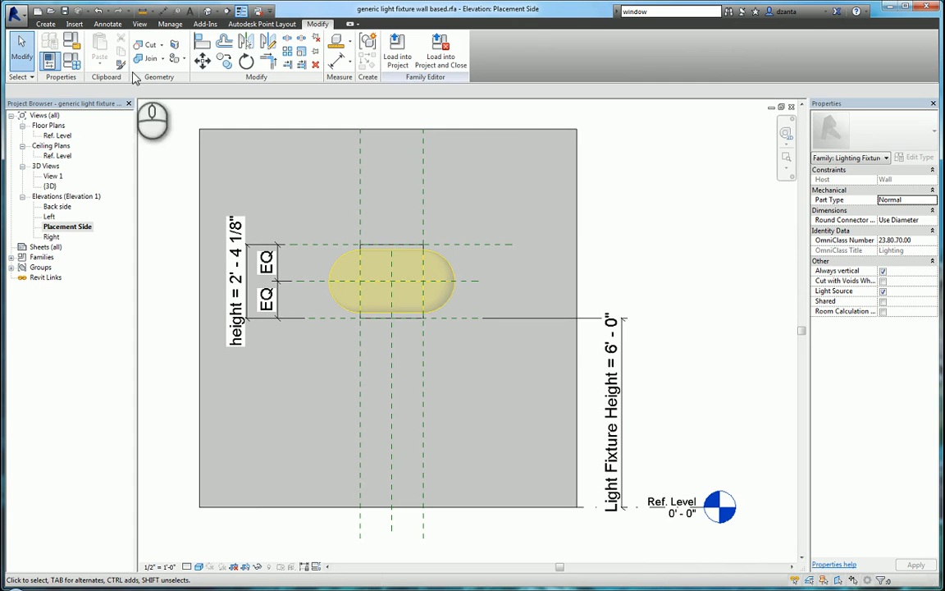
Step: Save the light fixture family over its existing file and load it into the linked model project, overwriting the existing version
left_click(51, 11)
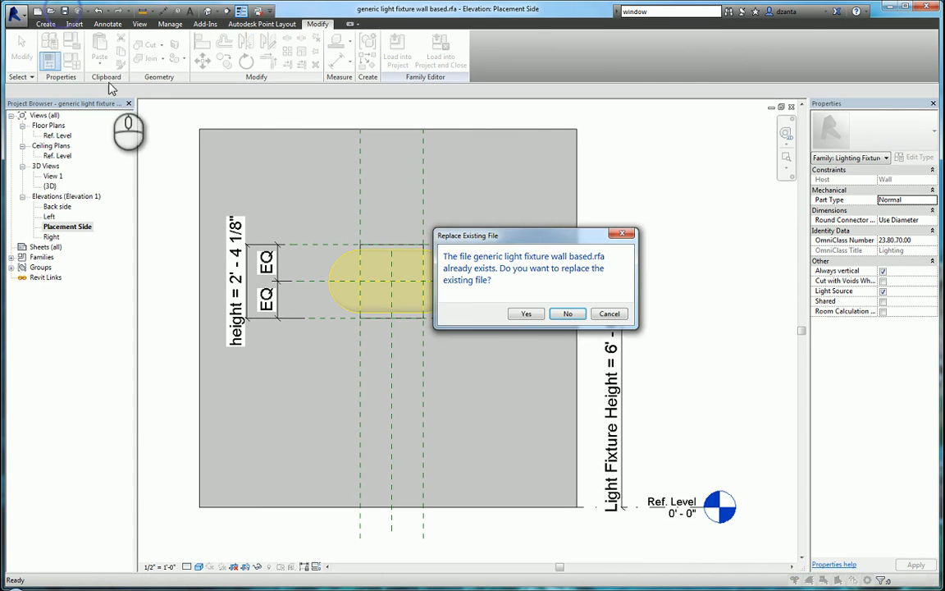
left_click(526, 313)
left_click(398, 56)
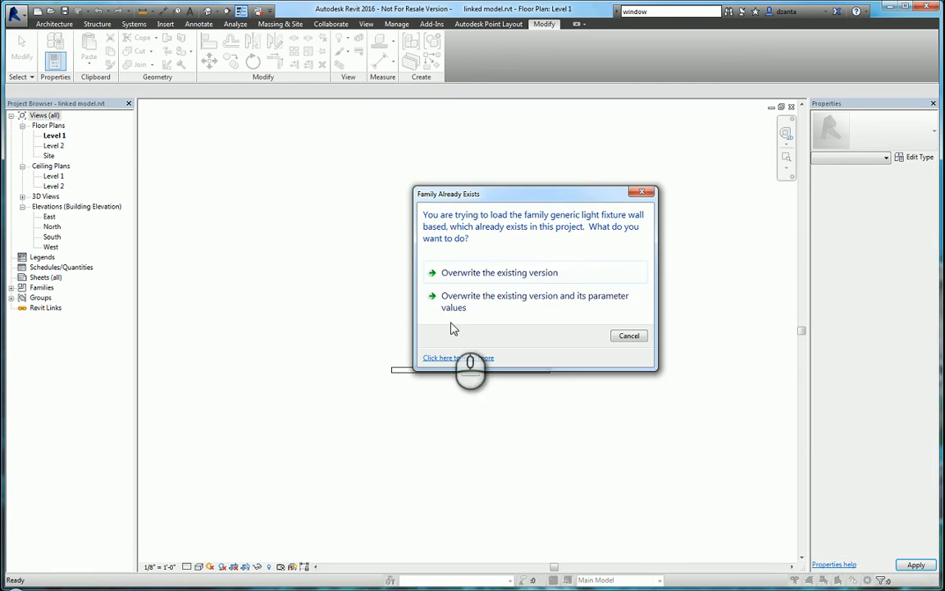
left_click(506, 357)
left_click(520, 459)
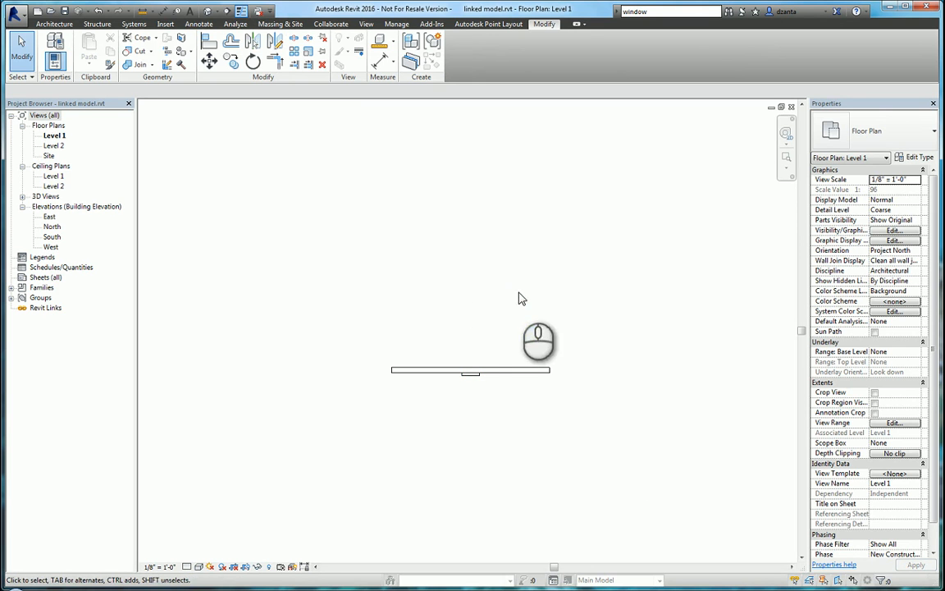
Step: Close the linked model project with its changes saved, and close the open light fixture family views
left_click(791, 106)
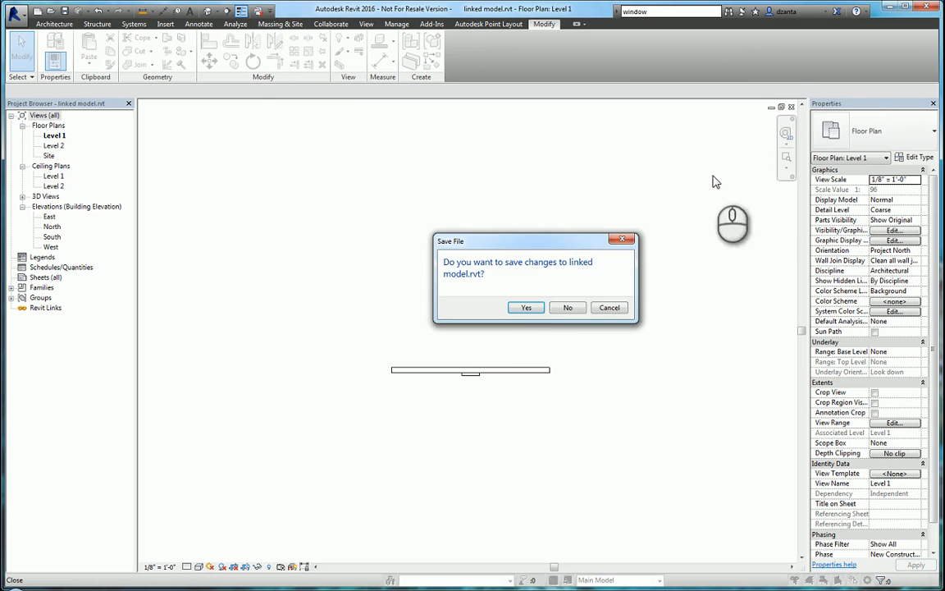
left_click(526, 307)
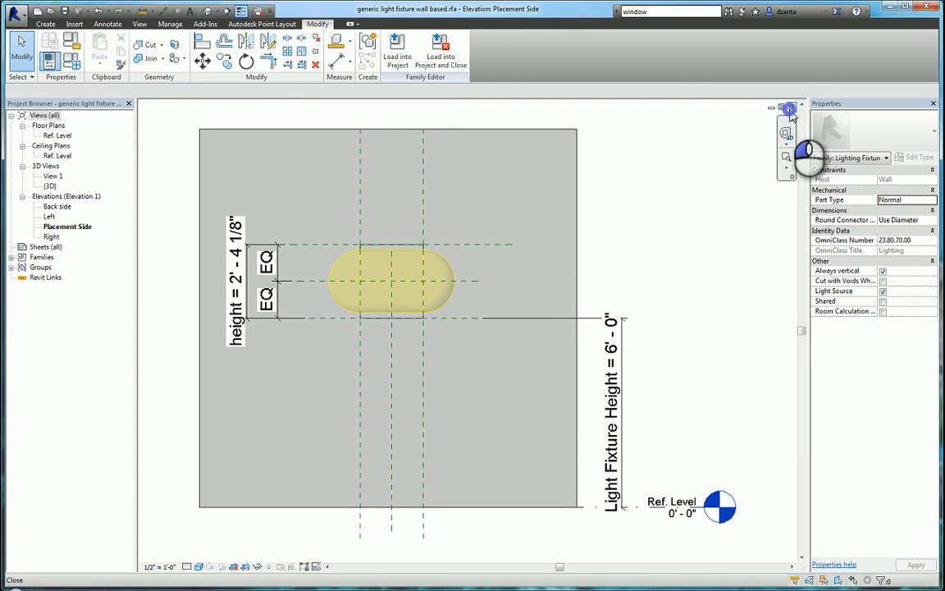
left_click(789, 108)
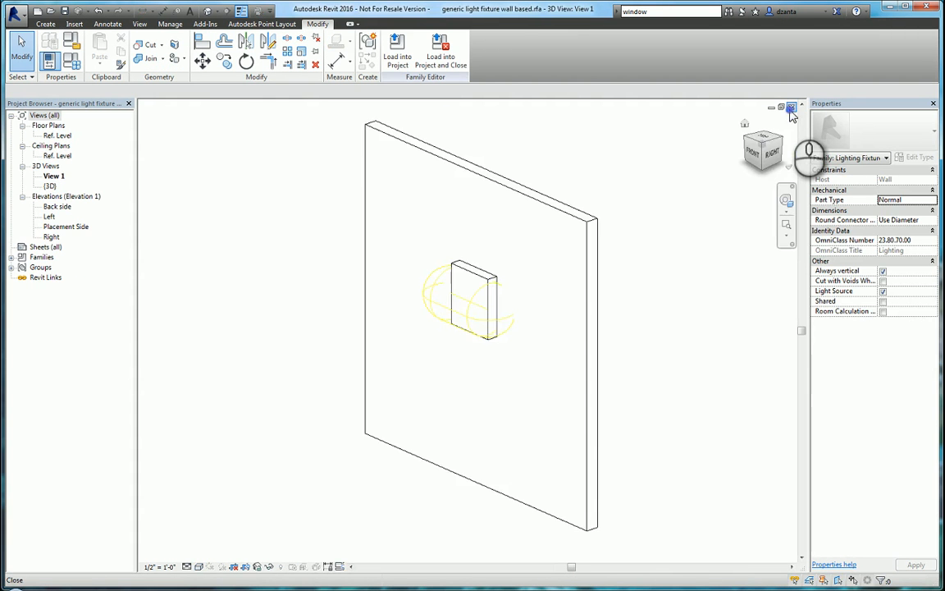
left_click(788, 108)
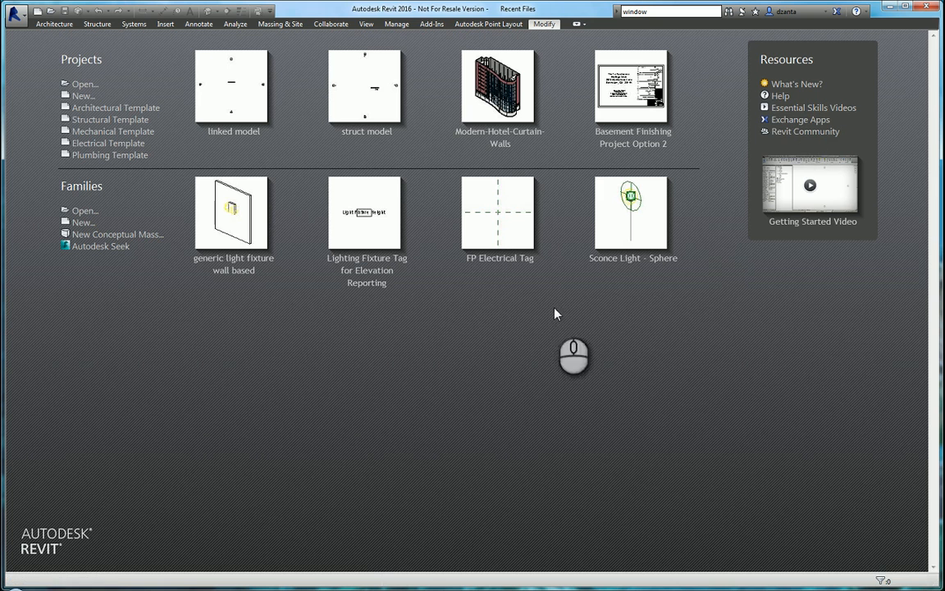
Step: Open the struct model project and reload its Revit link from linked model.rvt in the Temp folder
left_click(387, 113)
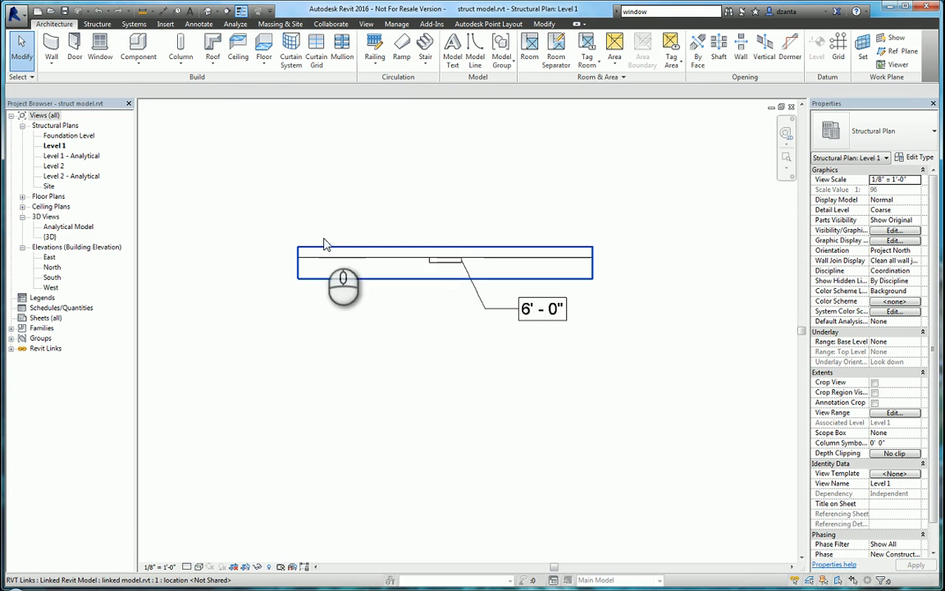
left_click(164, 24)
left_click(197, 66)
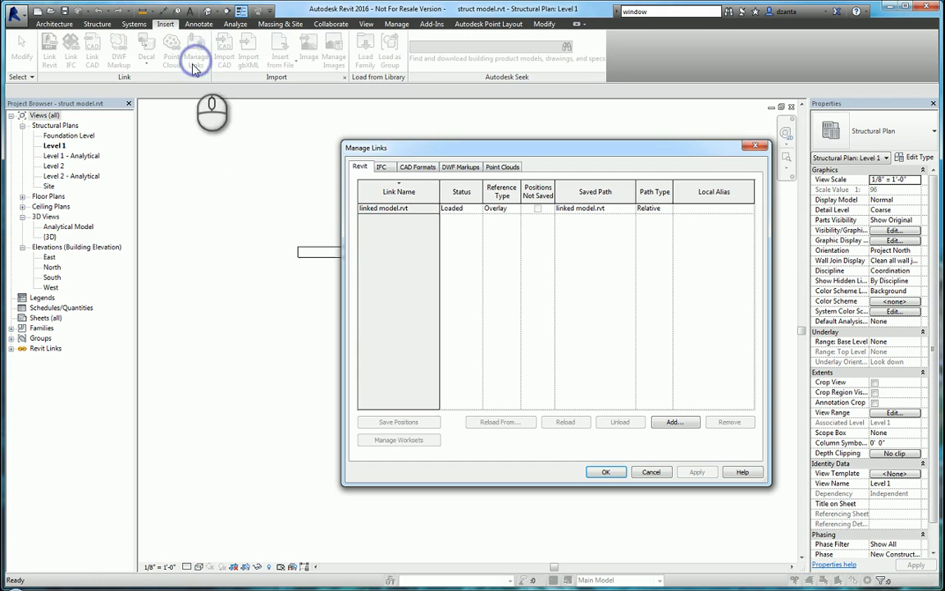
left_click(375, 210)
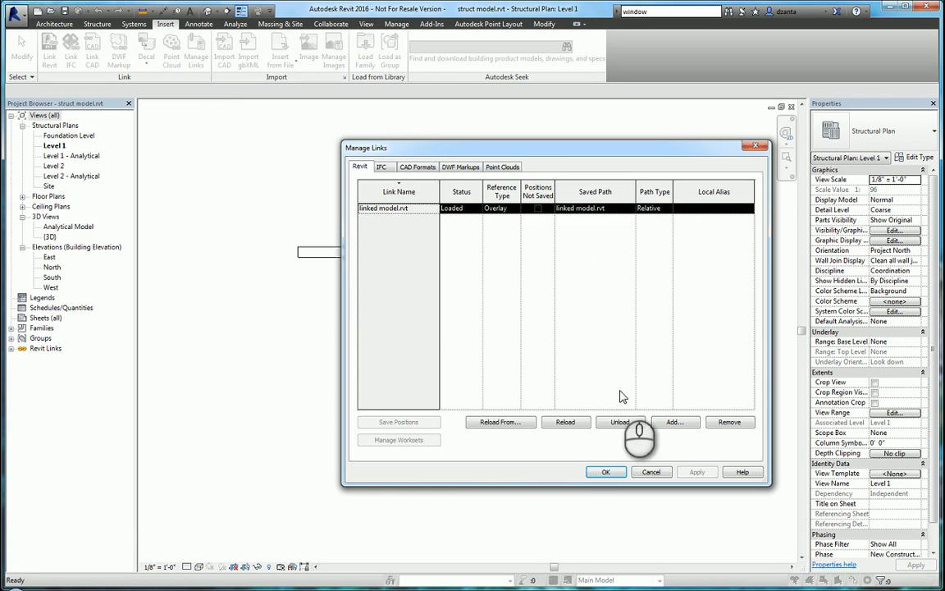
left_click(502, 422)
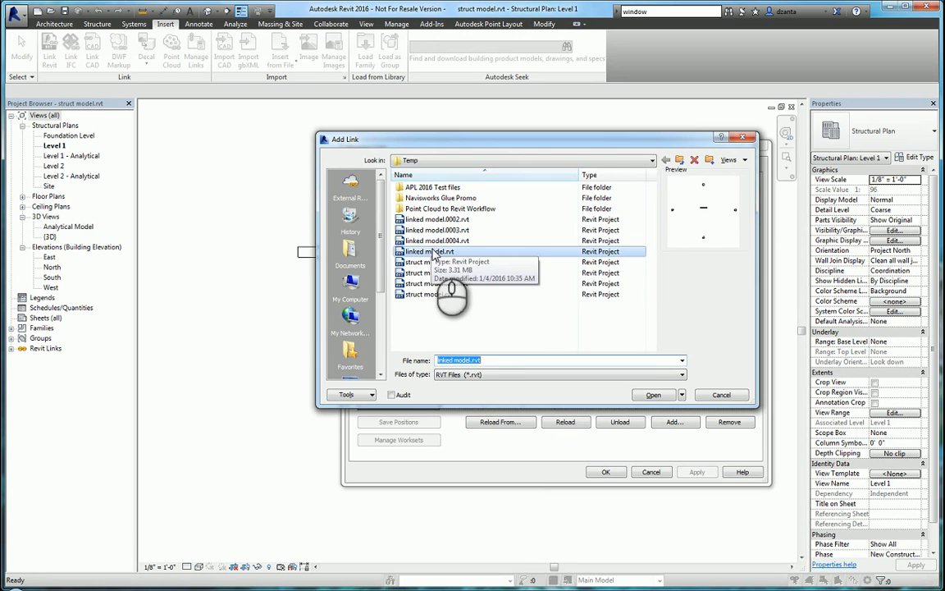
left_click(656, 396)
left_click(659, 472)
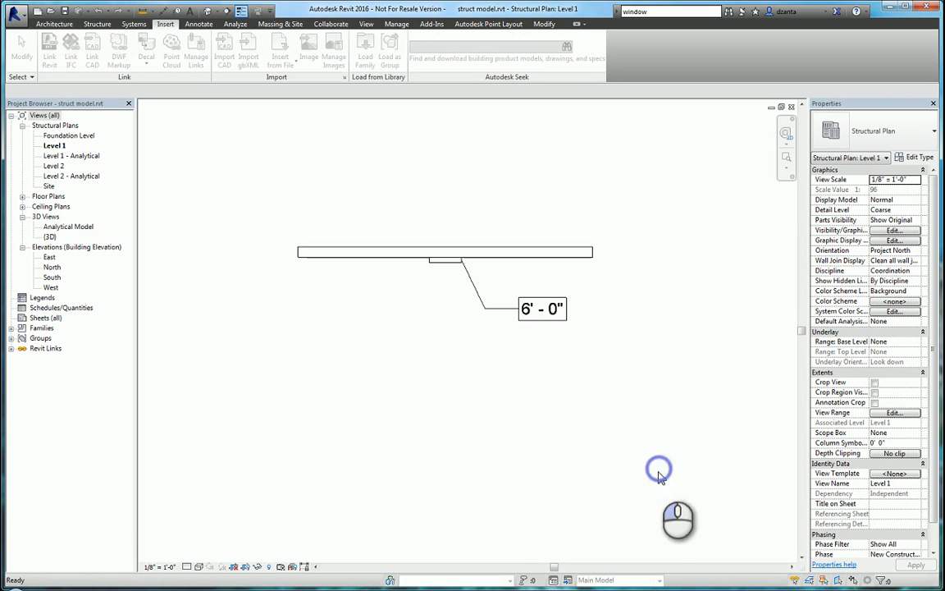
scroll(484, 279, "up", 3)
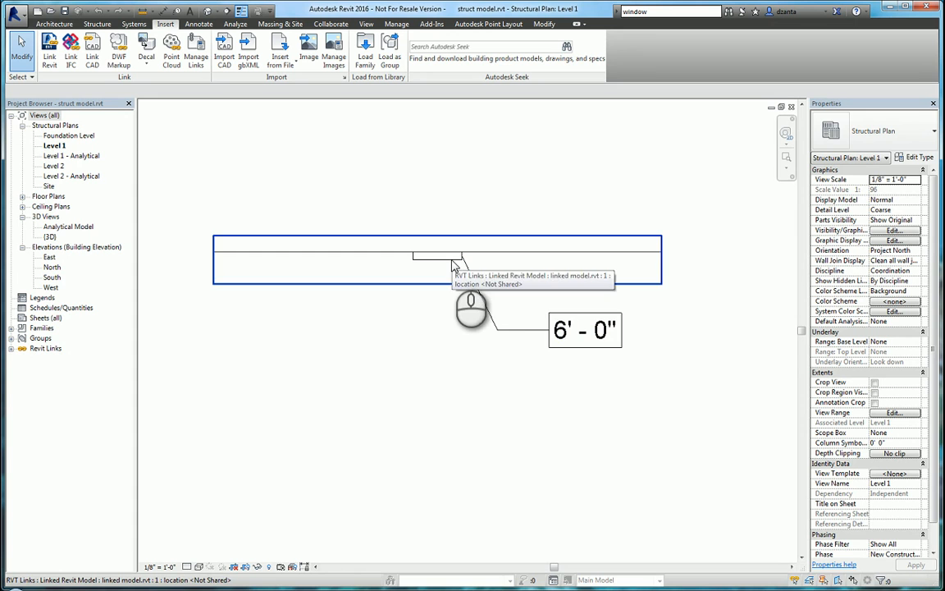
Step: Open the boxed lighting fixture tag's family for editing and examine which parameter its label uses in the label's settings
left_click(526, 336)
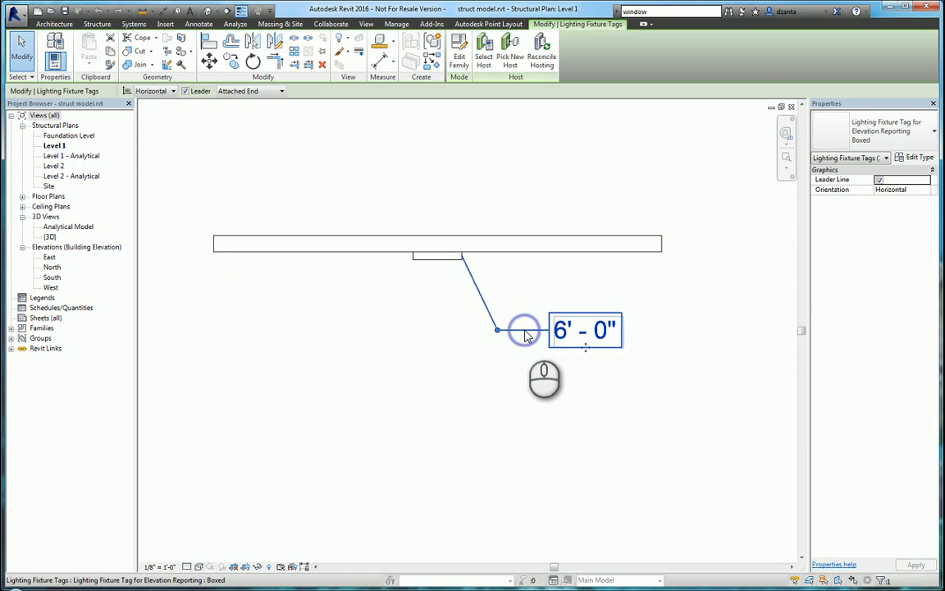
left_click(461, 59)
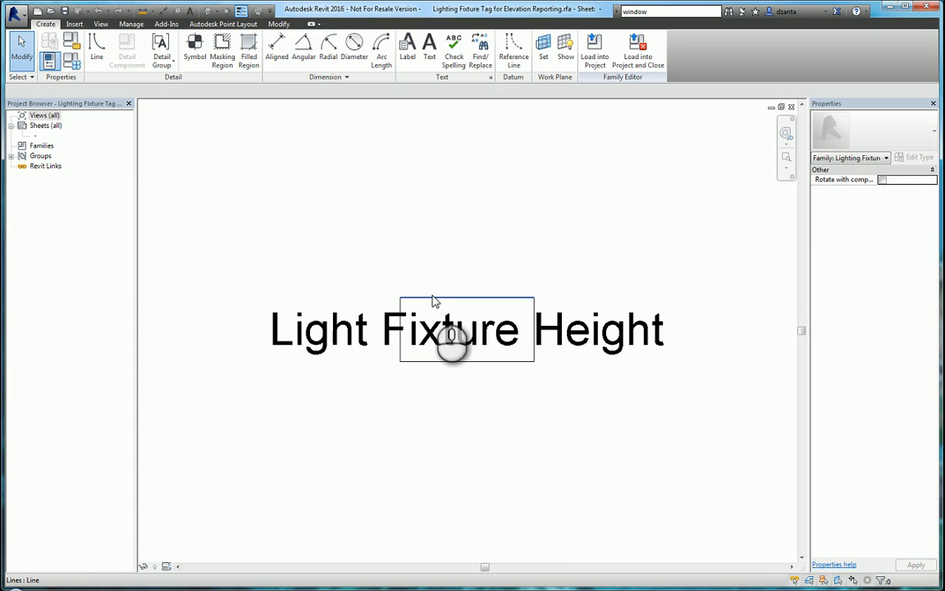
left_click(358, 328)
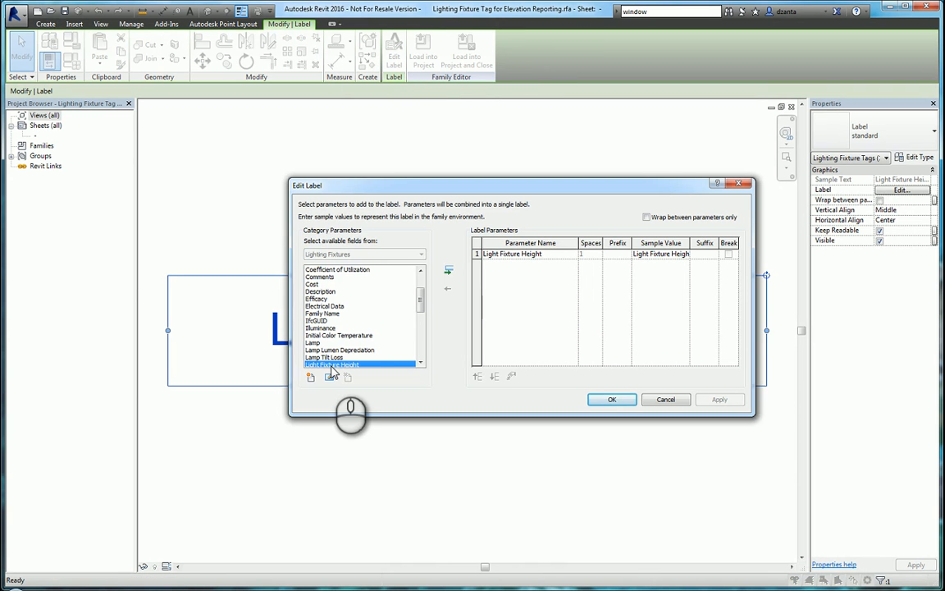
left_click_drag(420, 295, 421, 310)
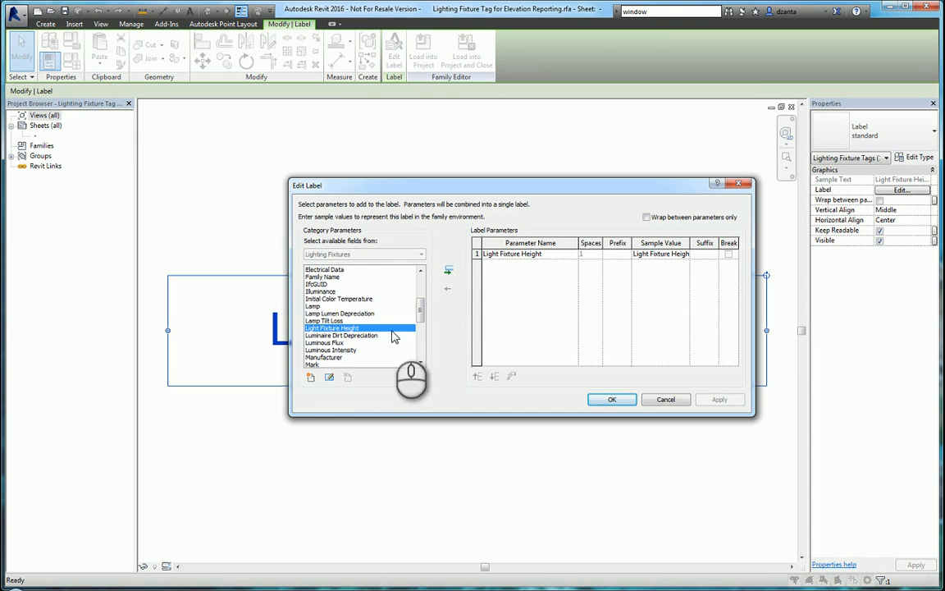
Step: Look up the Light Fixture Height shared parameter in the Lighting group, and back out without adding it to the label's available parameters
left_click(311, 378)
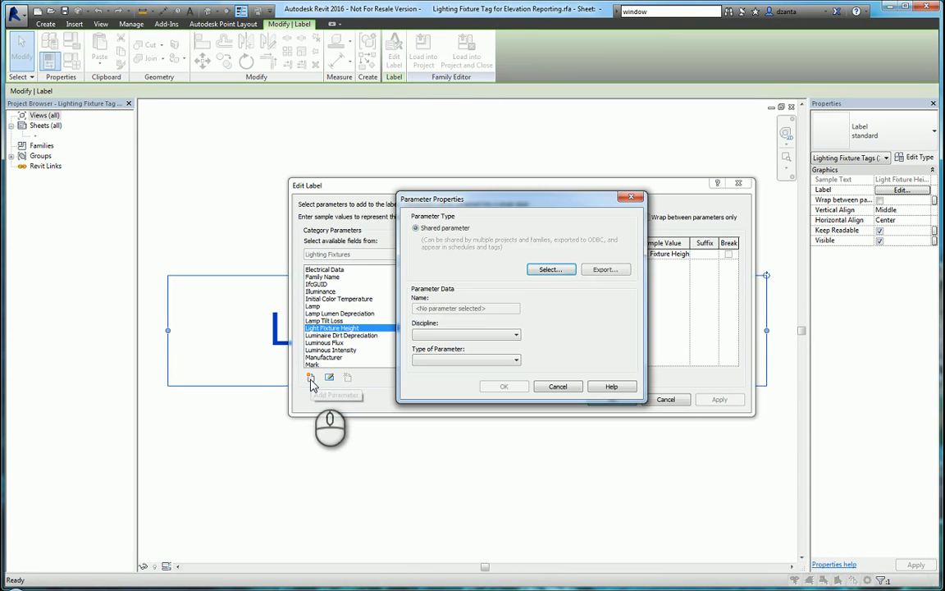
left_click(548, 273)
left_click(438, 200)
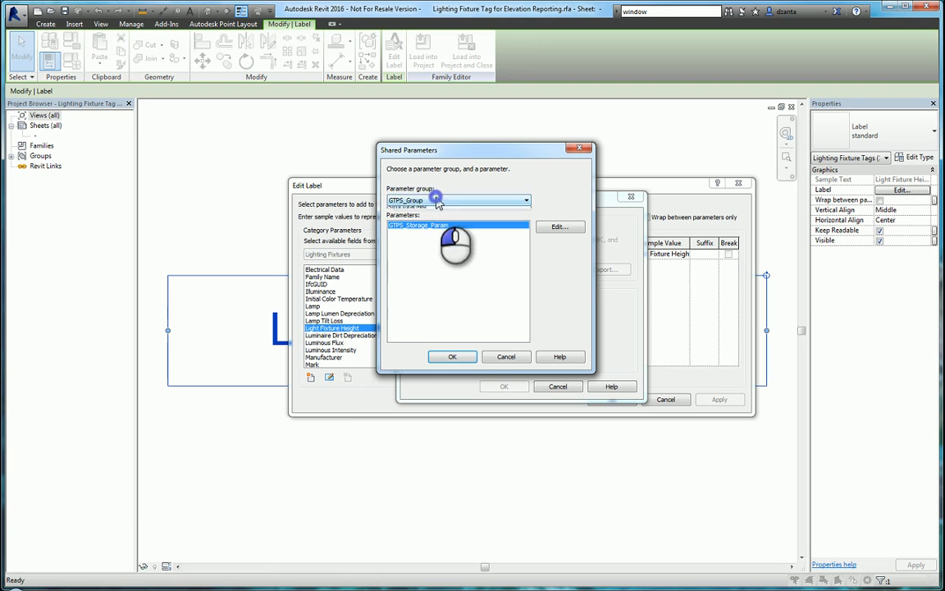
left_click(402, 218)
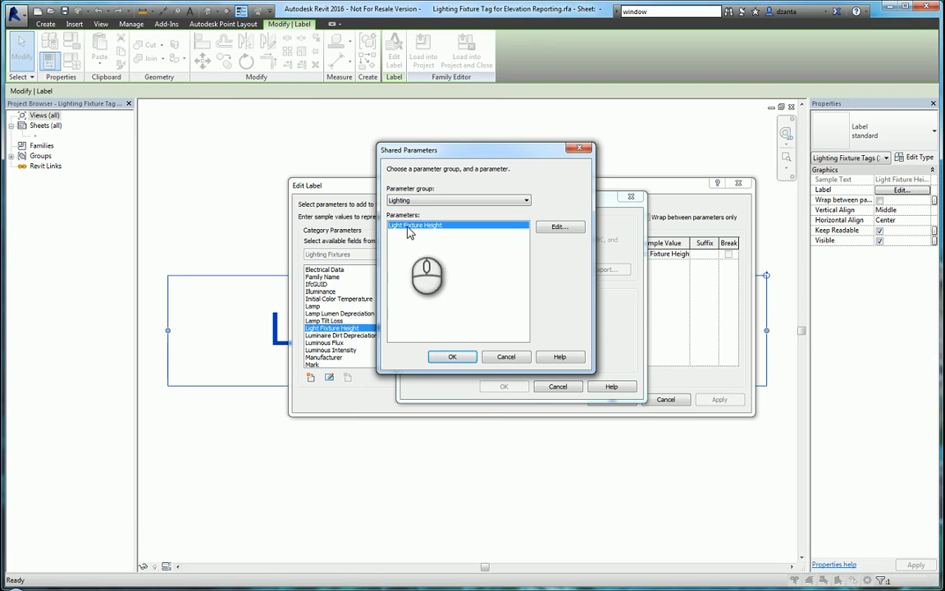
left_click(506, 356)
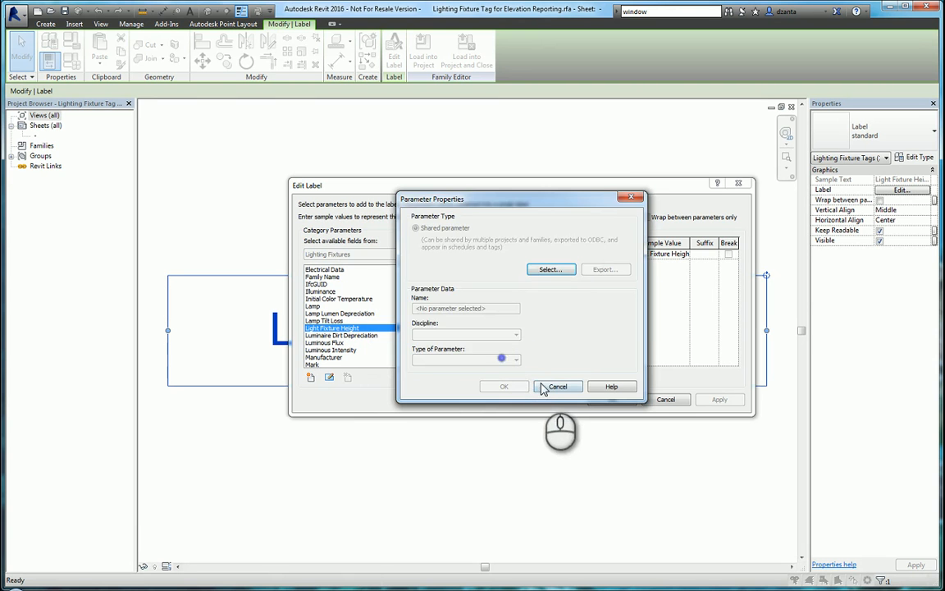
left_click(544, 387)
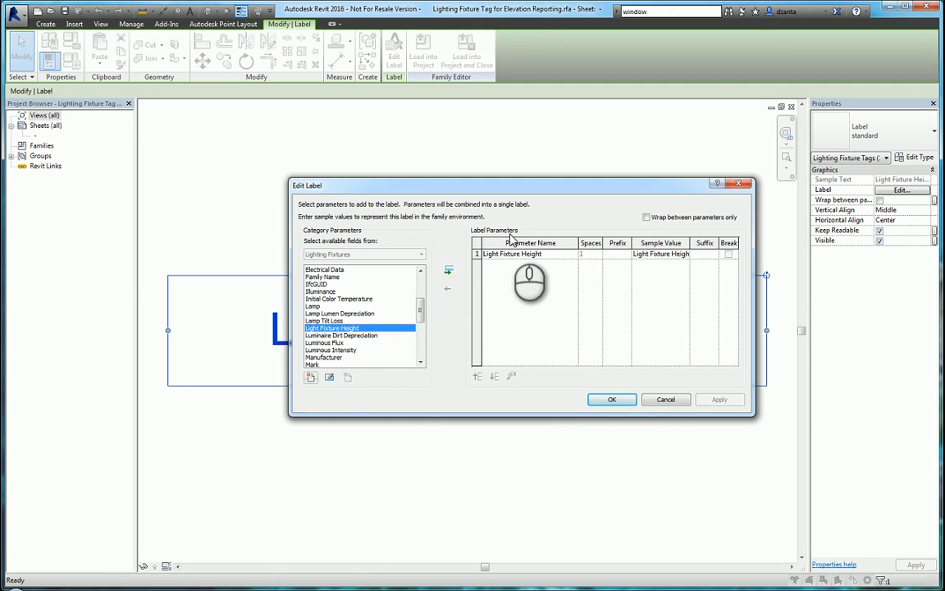
Step: Dismiss the label settings without changes and close the tag family to return to the struct model
left_click(661, 400)
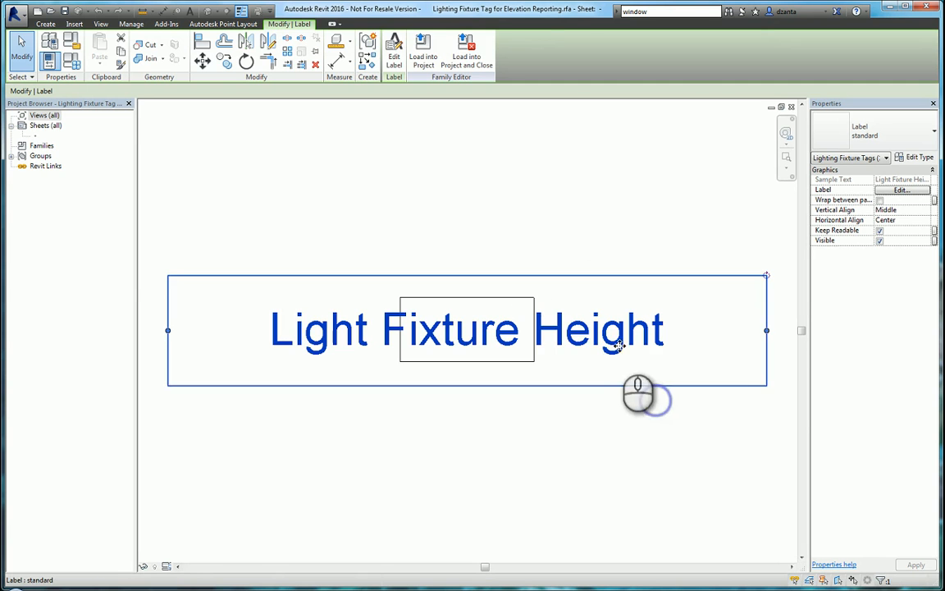
left_click(473, 431)
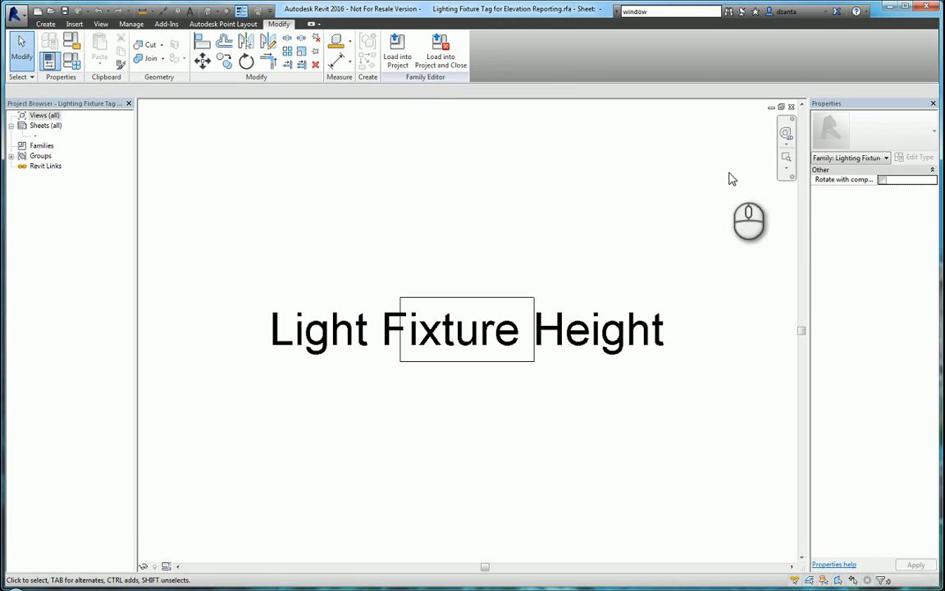
left_click(793, 108)
left_click(568, 306)
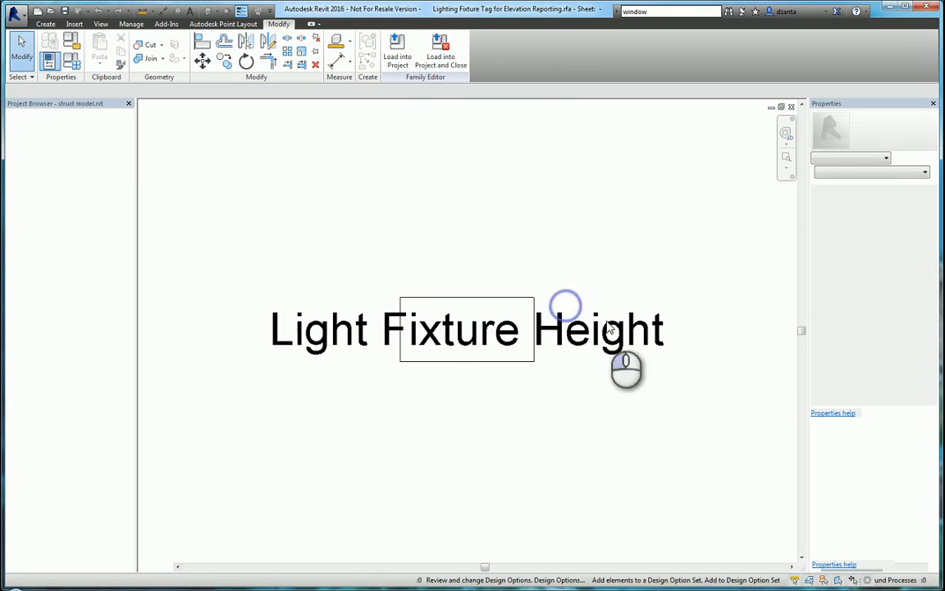